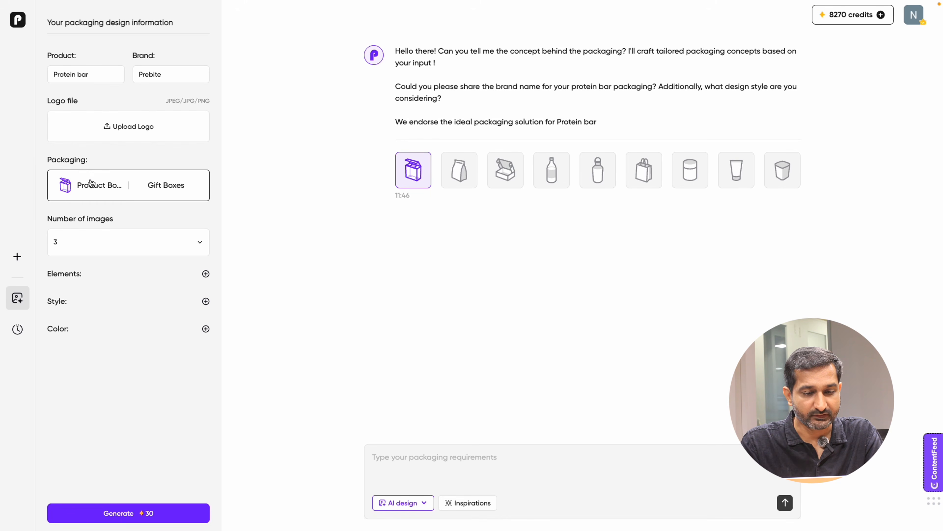
Step: Set the packaging type to Shipping Boxes with the Folding Box style
{"action": "left_click", "coordinate": [85, 189]}
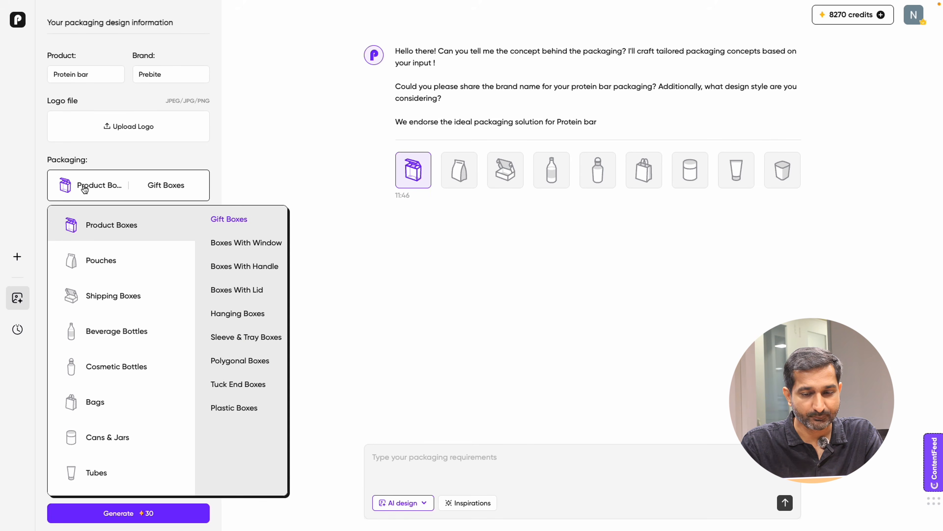
{"action": "left_click", "coordinate": [109, 297]}
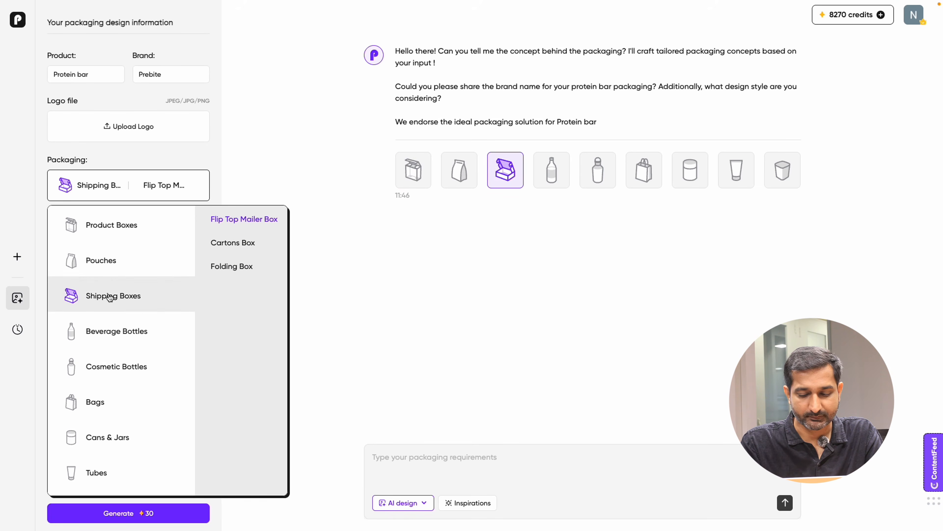
{"action": "scroll", "coordinate": [109, 298], "scroll_direction": "down", "scroll_amount": 2}
{"action": "scroll", "coordinate": [109, 298], "scroll_direction": "up", "scroll_amount": 2}
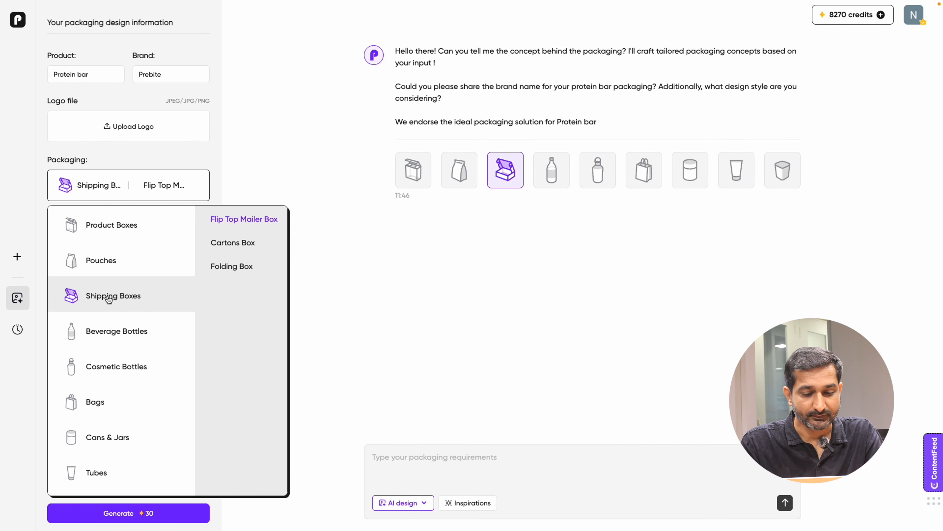
{"action": "scroll", "coordinate": [108, 299], "scroll_direction": "down", "scroll_amount": 2}
{"action": "scroll", "coordinate": [109, 299], "scroll_direction": "up", "scroll_amount": 2}
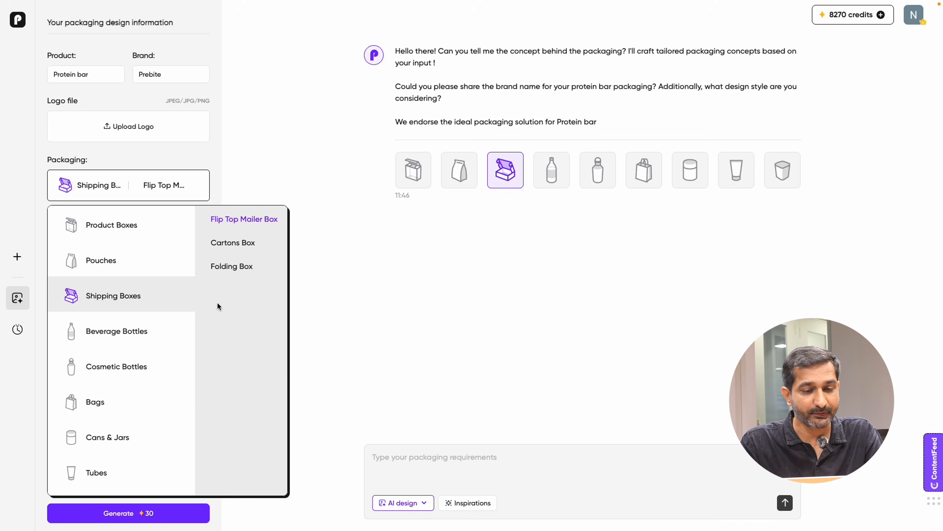
{"action": "left_click", "coordinate": [228, 270]}
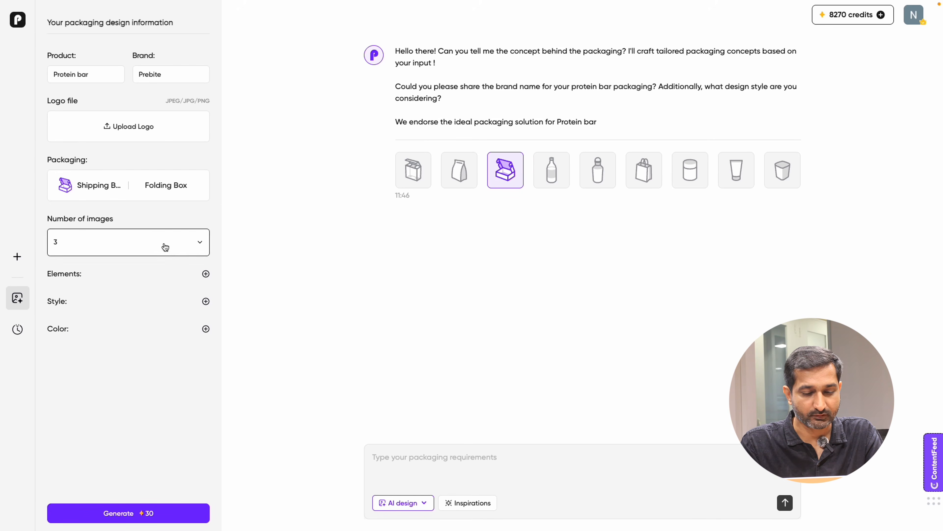
Step: Set the number of images to 3
{"action": "left_click_drag", "start_coordinate": [113, 218], "coordinate": [46, 221]}
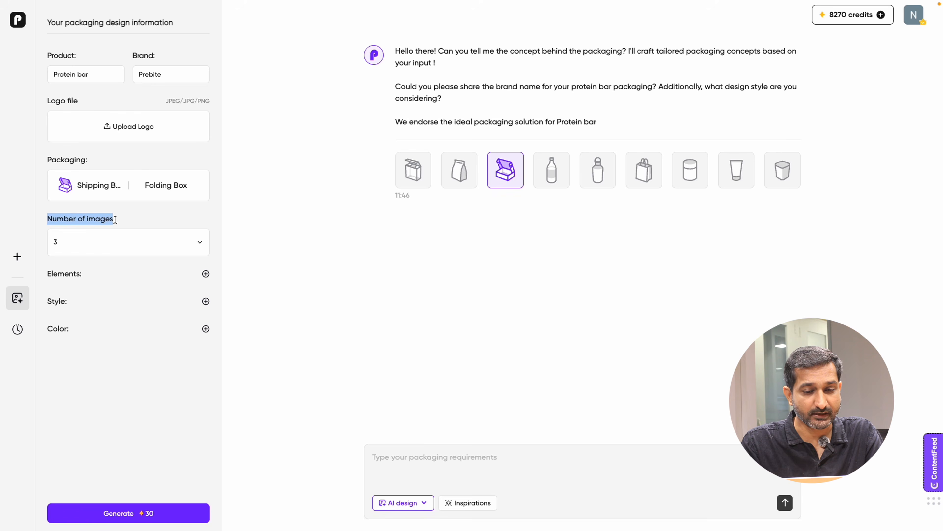
{"action": "left_click", "coordinate": [171, 222]}
{"action": "left_click", "coordinate": [193, 238]}
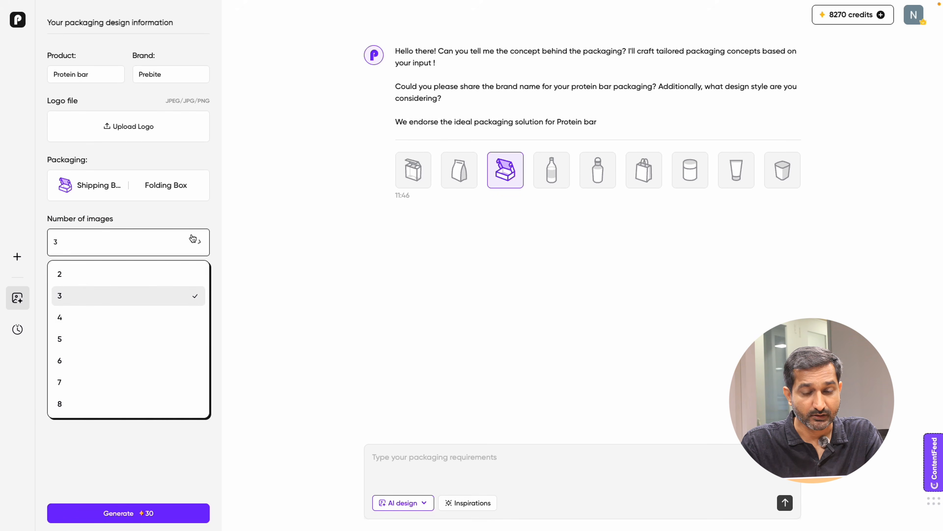
{"action": "left_click", "coordinate": [72, 297]}
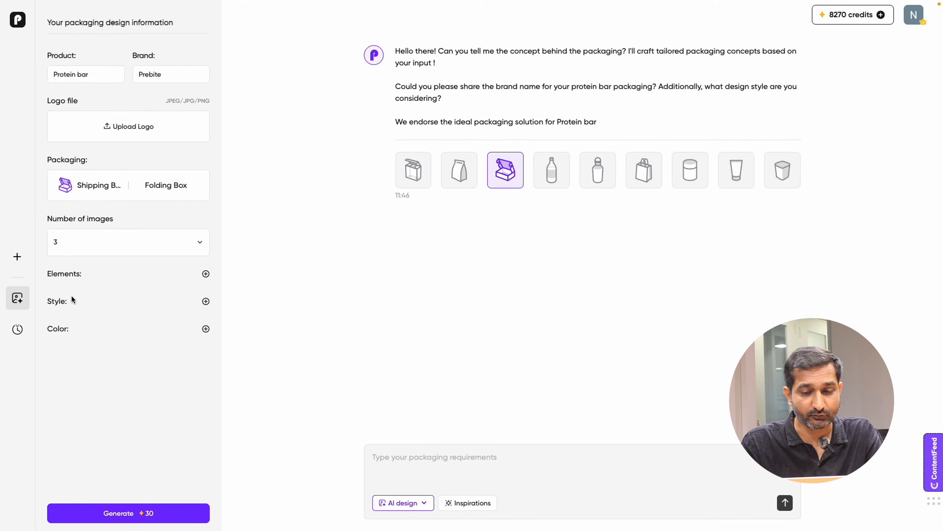
Step: Add the elements Vibrant Ingredient Photography and Clear Nutritional Icon, copying each line from the notes
{"action": "left_click", "coordinate": [206, 275]}
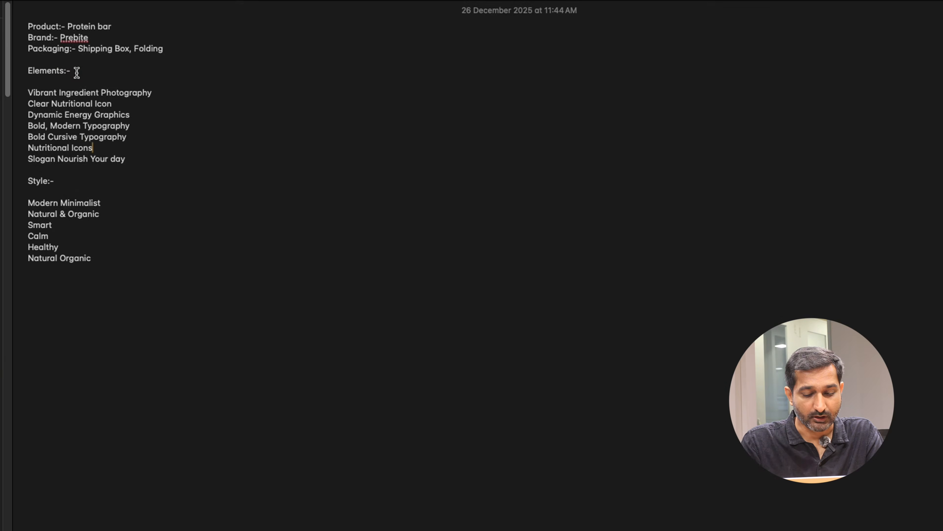
{"action": "left_click_drag", "start_coordinate": [71, 71], "coordinate": [28, 71]}
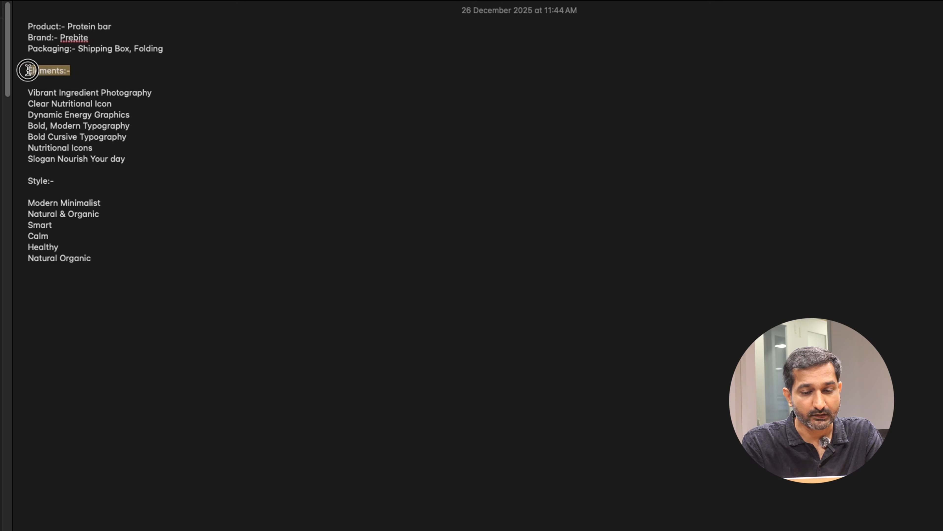
{"action": "left_click", "coordinate": [147, 158]}
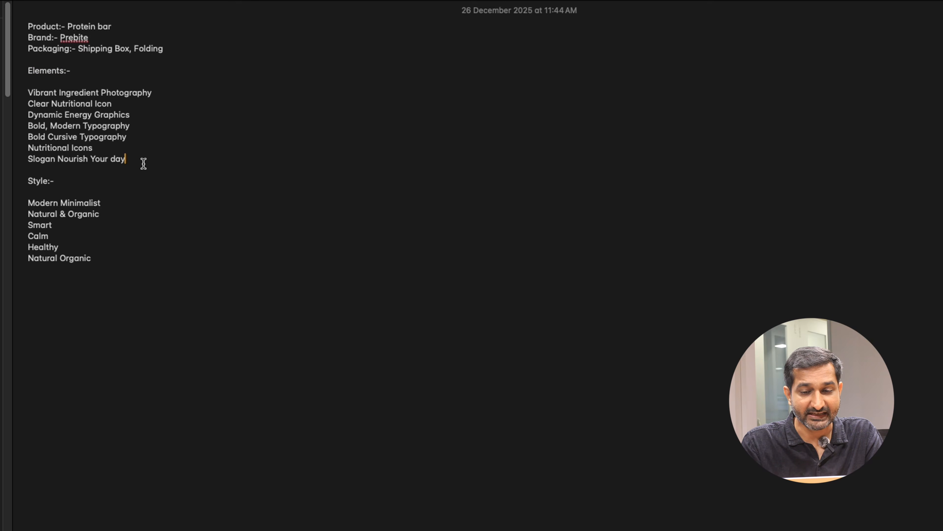
{"action": "left_click_drag", "start_coordinate": [151, 92], "coordinate": [28, 92]}
{"action": "key", "text": "super+c"}
{"action": "key", "text": "super+Tab"}
{"action": "key", "text": "super+v"}
{"action": "key", "text": "Return"}
{"action": "key", "text": "super+Tab"}
{"action": "key", "text": "super+c"}
{"action": "key", "text": "super+Tab"}
{"action": "key", "text": "super+v"}
{"action": "key", "text": "Return"}
{"action": "key", "text": "super+Tab"}
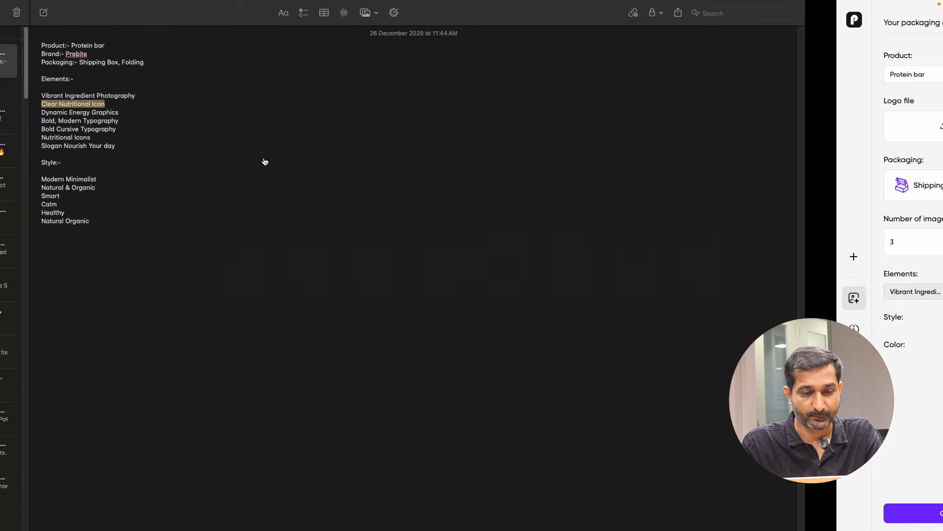
Step: Add the elements Dynamic Energy Graphics, Bold, Modern Typography, Bold Cursive Typography, Nutritional Icons and Slogan Nourish Your day from the notes
{"action": "key", "text": "super+Tab"}
{"action": "key", "text": "Down"}
{"action": "key", "text": "super+shift+Left"}
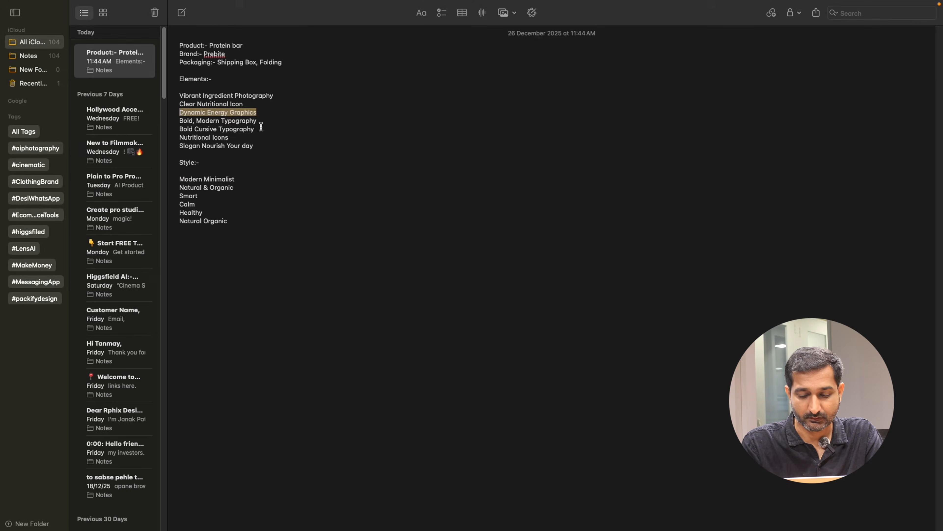
{"action": "key", "text": "super+c"}
{"action": "key", "text": "super+Tab"}
{"action": "key", "text": "super+v"}
{"action": "key", "text": "Return"}
{"action": "key", "text": "super+Tab"}
{"action": "key", "text": "Down"}
{"action": "key", "text": "super+shift+Left"}
{"action": "key", "text": "super+c"}
{"action": "key", "text": "super+Tab"}
{"action": "key", "text": "super+v"}
{"action": "key", "text": "Return"}
{"action": "key", "text": "super+Tab"}
{"action": "key", "text": "Down"}
{"action": "key", "text": "super+shift+Left"}
{"action": "key", "text": "super+c"}
{"action": "key", "text": "super+Tab"}
{"action": "key", "text": "super+v"}
{"action": "key", "text": "Return"}
{"action": "key", "text": "super+v"}
{"action": "key", "text": "Return"}
{"action": "key", "text": "super+Tab"}
{"action": "left_click_drag", "start_coordinate": [253, 145], "coordinate": [178, 147]}
{"action": "key", "text": "super+c"}
{"action": "key", "text": "super+Tab"}
{"action": "left_click", "coordinate": [206, 274]}
{"action": "key", "text": "super+v"}
{"action": "key", "text": "Return"}
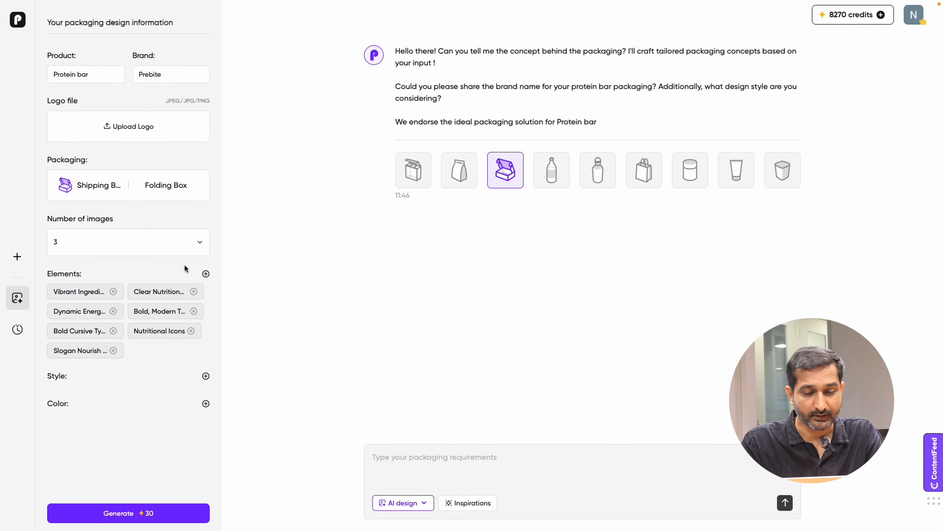
Step: Open the color panel and browse the recommended packaging styles, then close it
{"action": "left_click", "coordinate": [206, 376]}
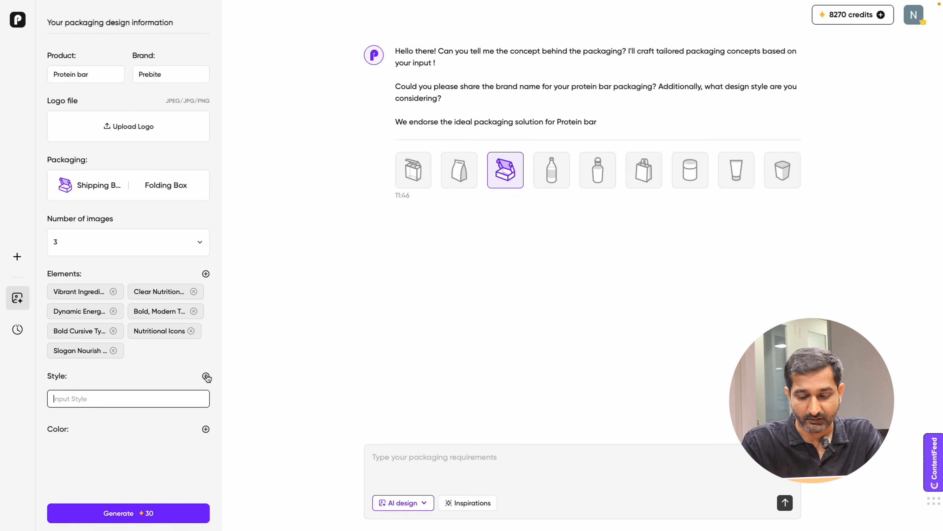
{"action": "left_click", "coordinate": [207, 431]}
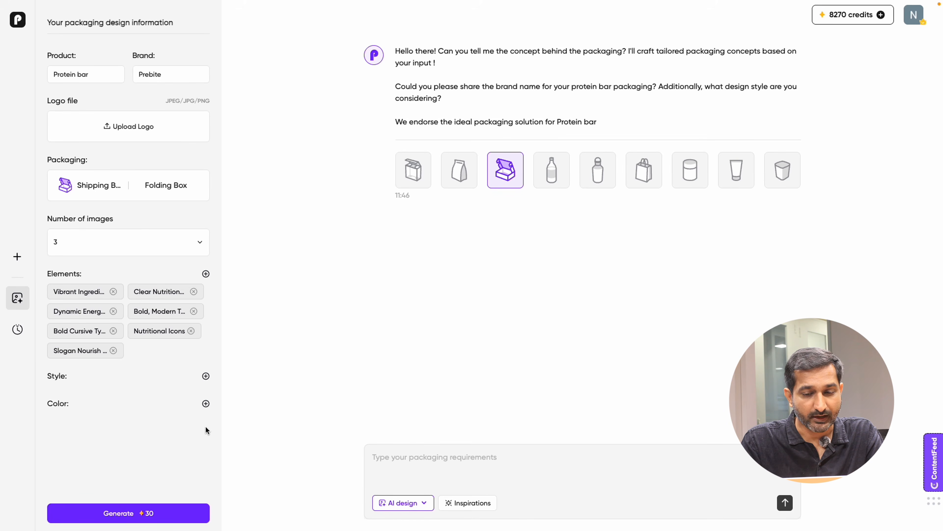
{"action": "left_click", "coordinate": [206, 404]}
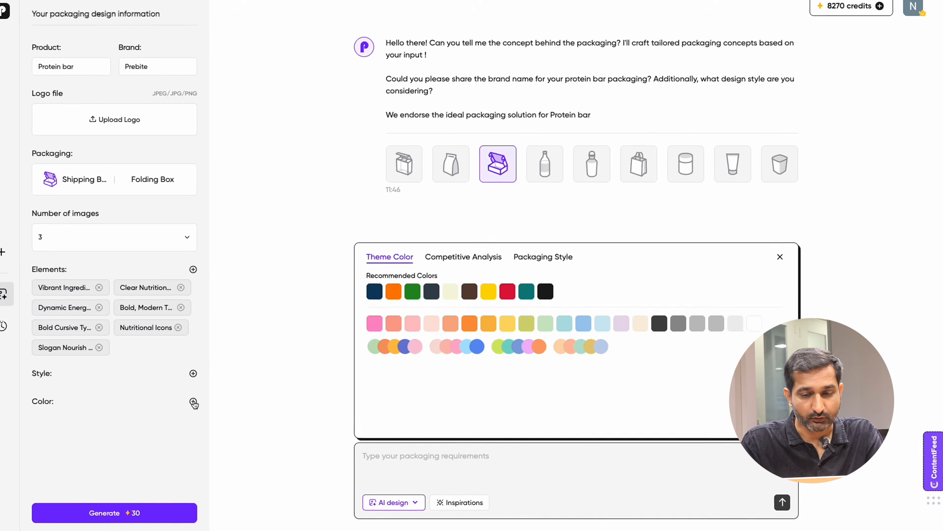
{"action": "left_click", "coordinate": [548, 264]}
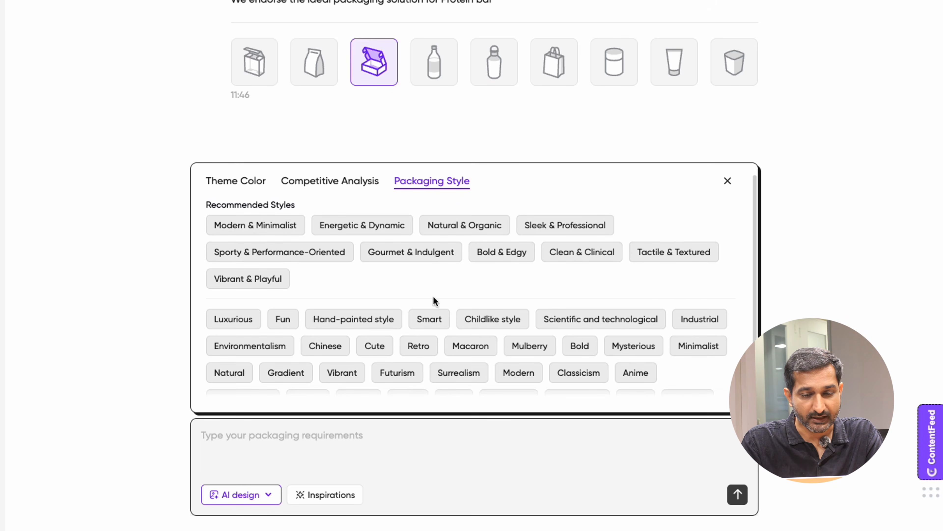
{"action": "left_click", "coordinate": [727, 183]}
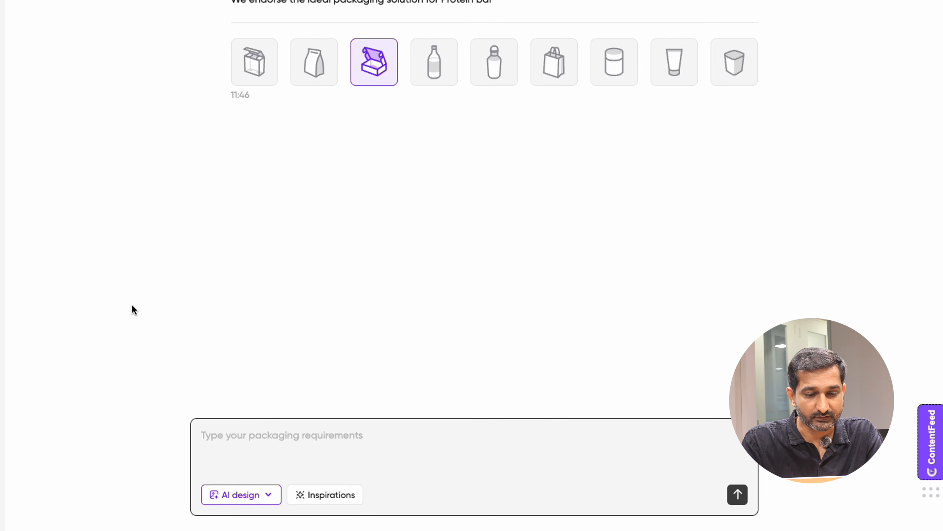
Step: Add the styles Modern Minimalist, Natural & Organic, Smart, Calm, Healthy and Natural Organic from the notes
{"action": "left_click", "coordinate": [139, 365]}
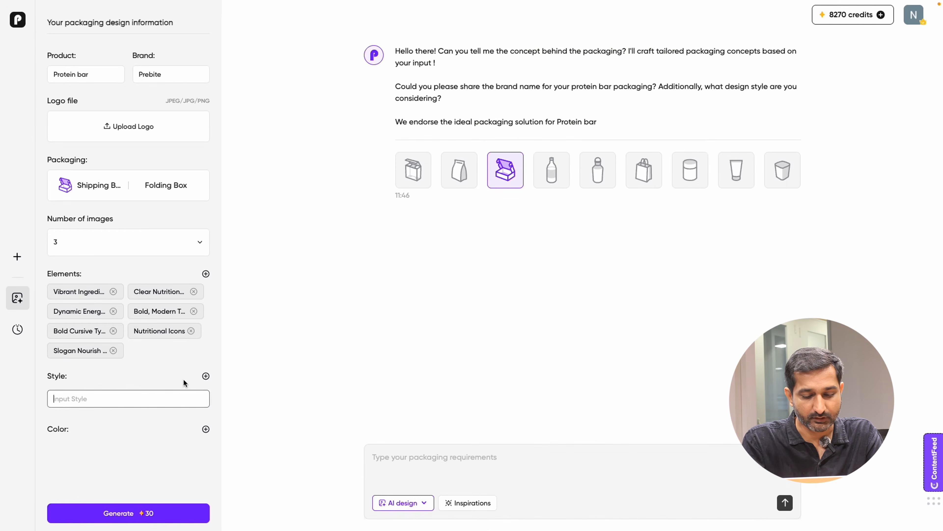
{"action": "key", "text": "super+Tab"}
{"action": "left_click", "coordinate": [206, 376]}
{"action": "left_click_drag", "start_coordinate": [237, 188], "coordinate": [170, 190]}
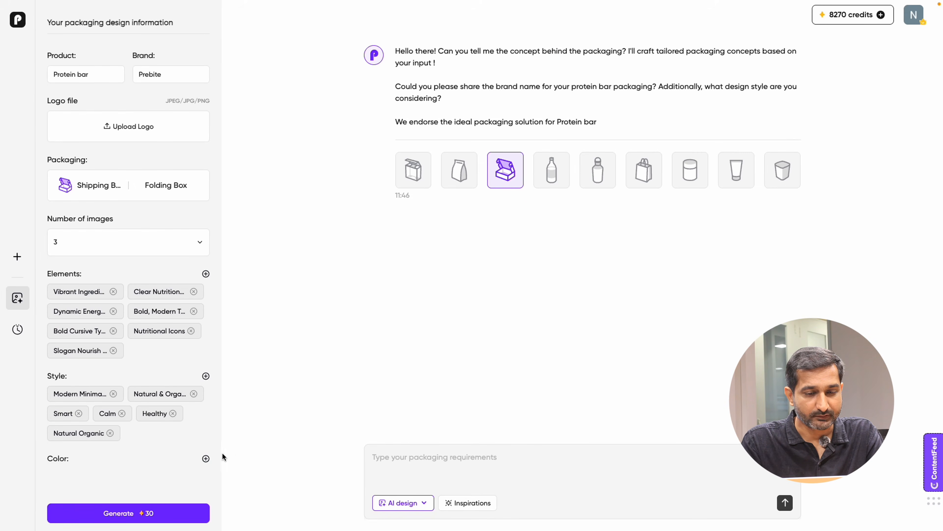
Step: Browse the theme color, competitive analysis and packaging style options of the color panel, then close it
{"action": "left_click", "coordinate": [206, 460]}
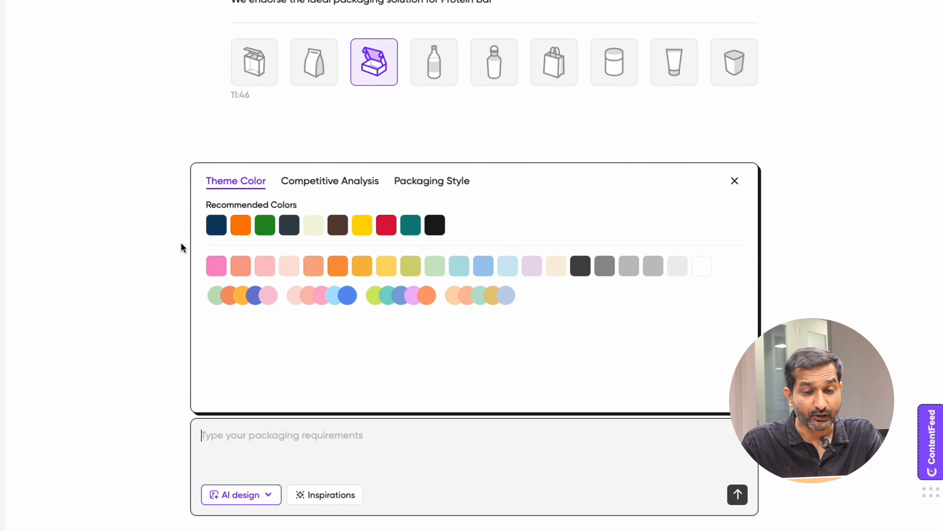
{"action": "left_click", "coordinate": [316, 183]}
{"action": "left_click", "coordinate": [425, 183]}
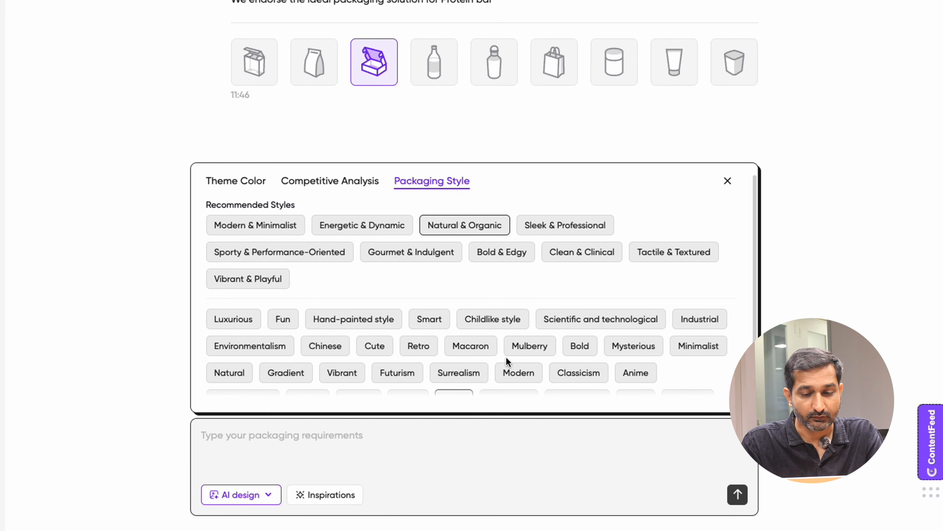
{"action": "left_click", "coordinate": [342, 181]}
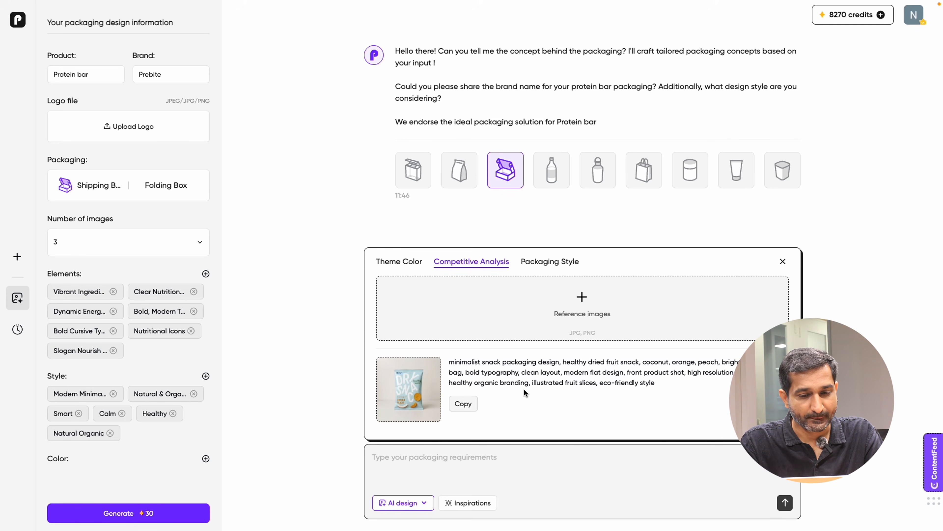
{"action": "left_click", "coordinate": [398, 262]}
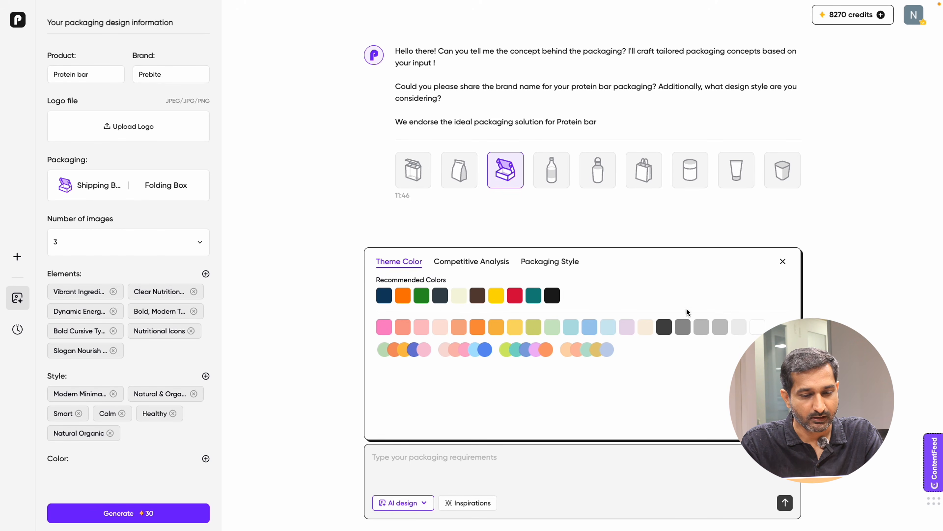
{"action": "left_click", "coordinate": [783, 261]}
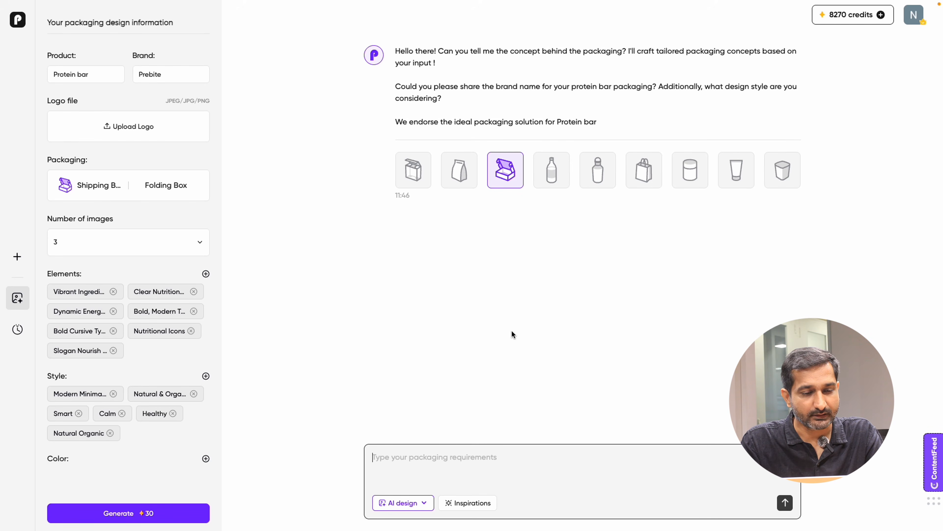
Step: Generate the packaging designs and download all resulting images
{"action": "left_click", "coordinate": [130, 517]}
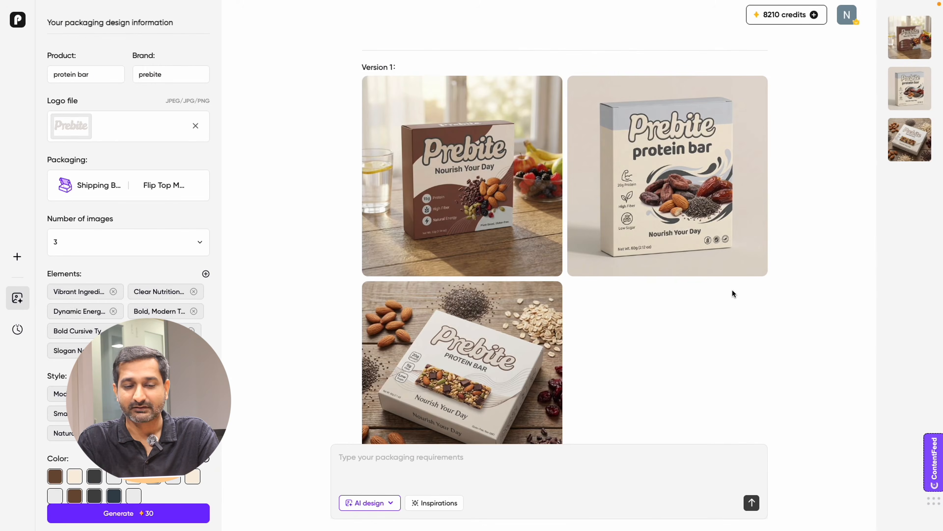
{"action": "scroll", "coordinate": [731, 291], "scroll_direction": "down", "scroll_amount": 3}
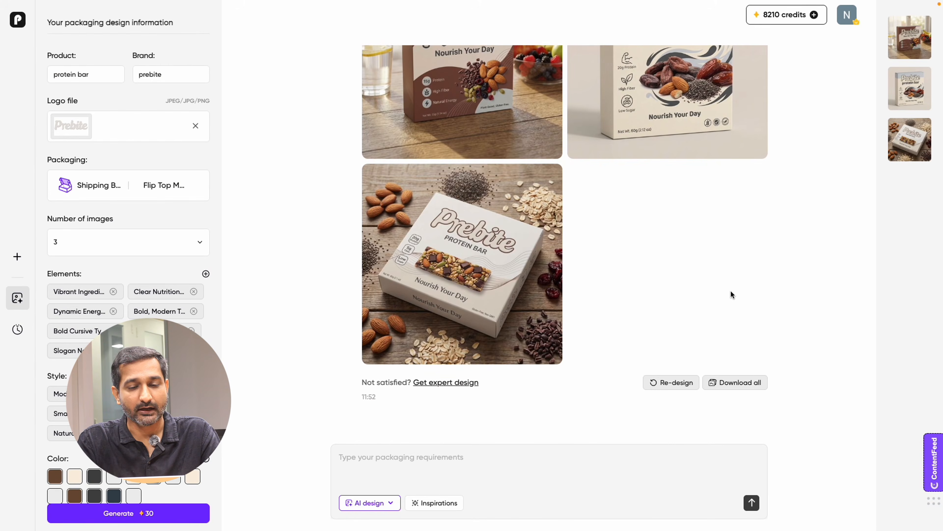
{"action": "left_click", "coordinate": [738, 384]}
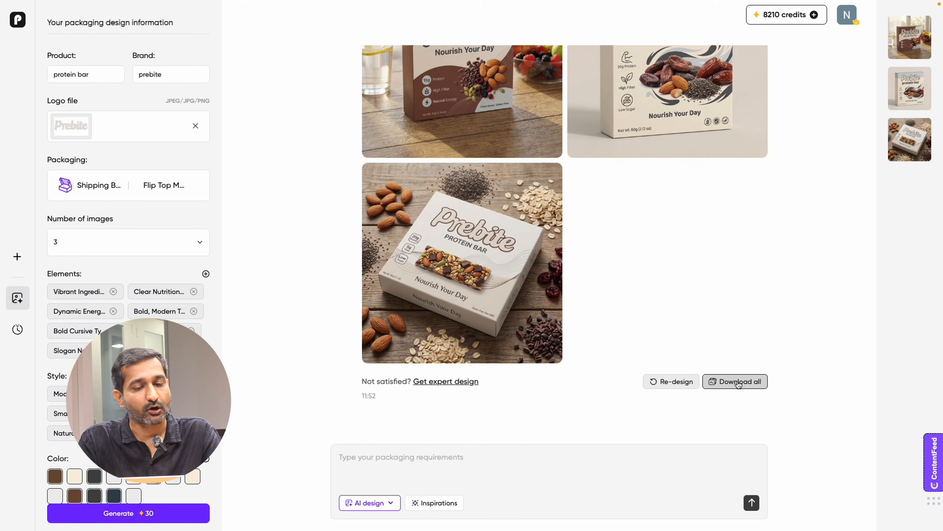
{"action": "scroll", "coordinate": [738, 384], "scroll_direction": "up", "scroll_amount": 4}
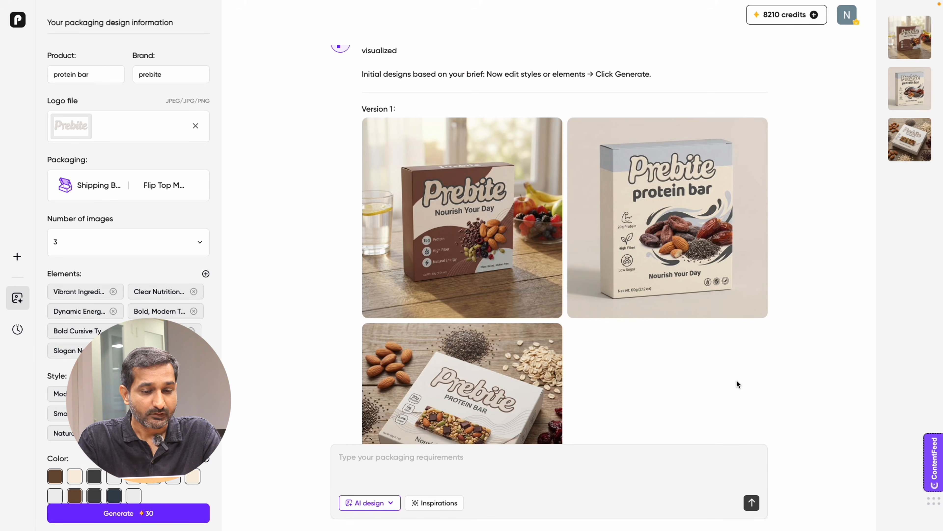
Step: Download the image of the second design
{"action": "mouse_move", "coordinate": [694, 242]}
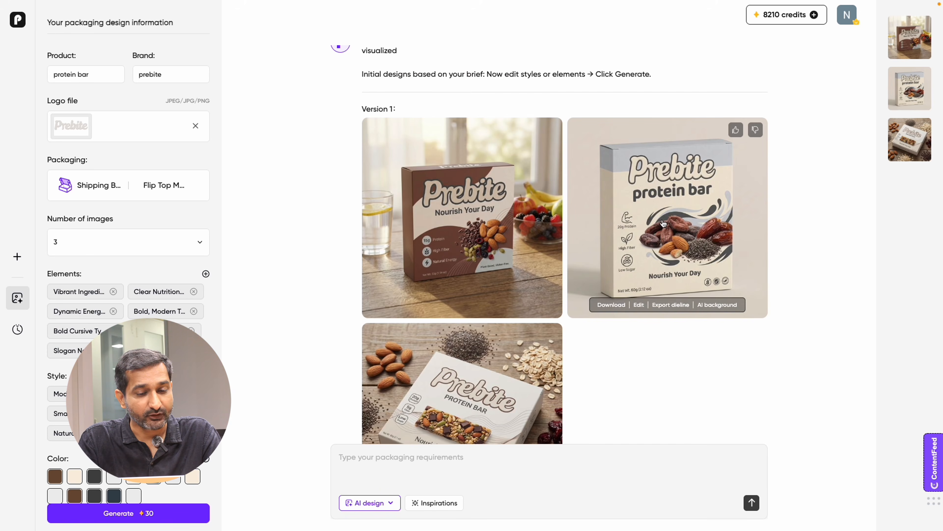
{"action": "left_click", "coordinate": [611, 305]}
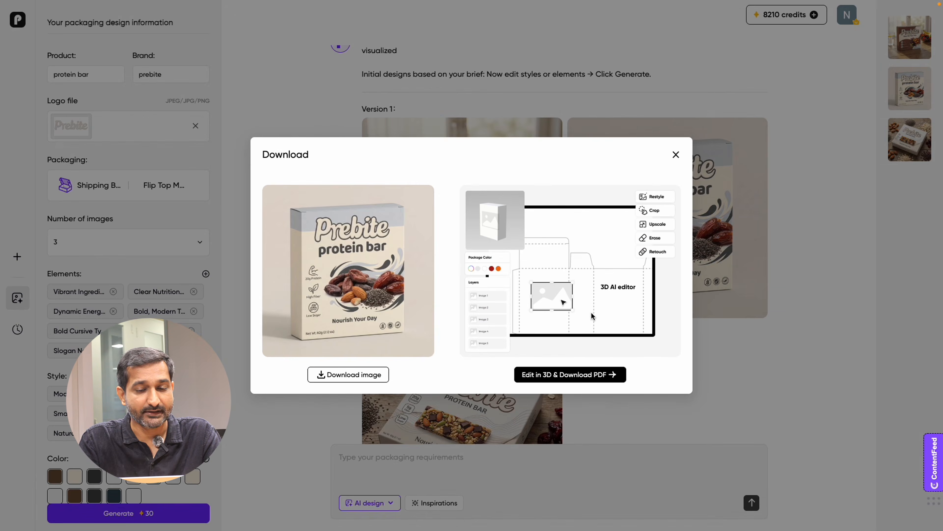
{"action": "left_click", "coordinate": [367, 375]}
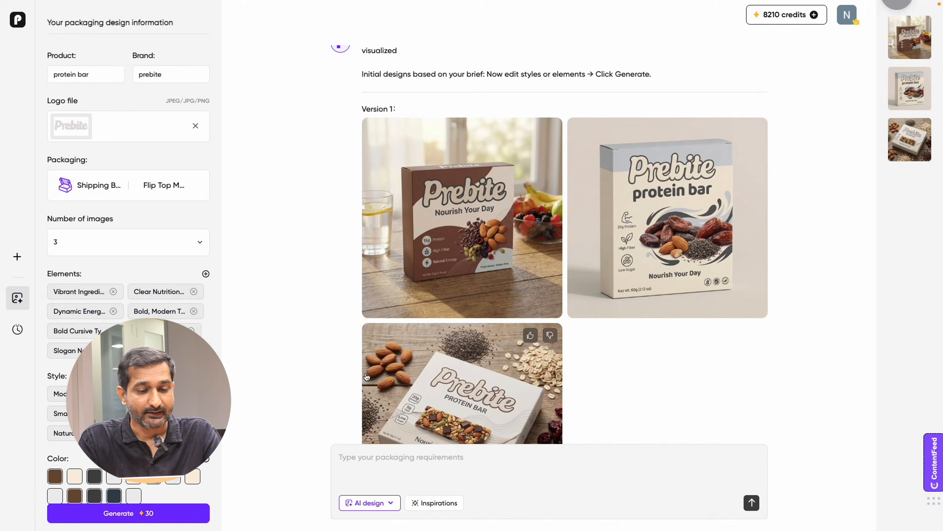
{"action": "mouse_move", "coordinate": [638, 305]}
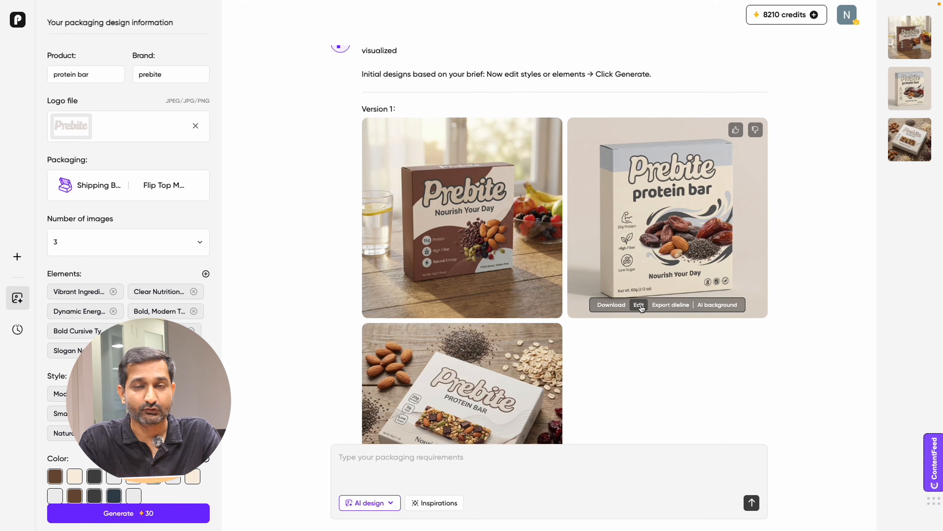
{"action": "left_click", "coordinate": [640, 305]}
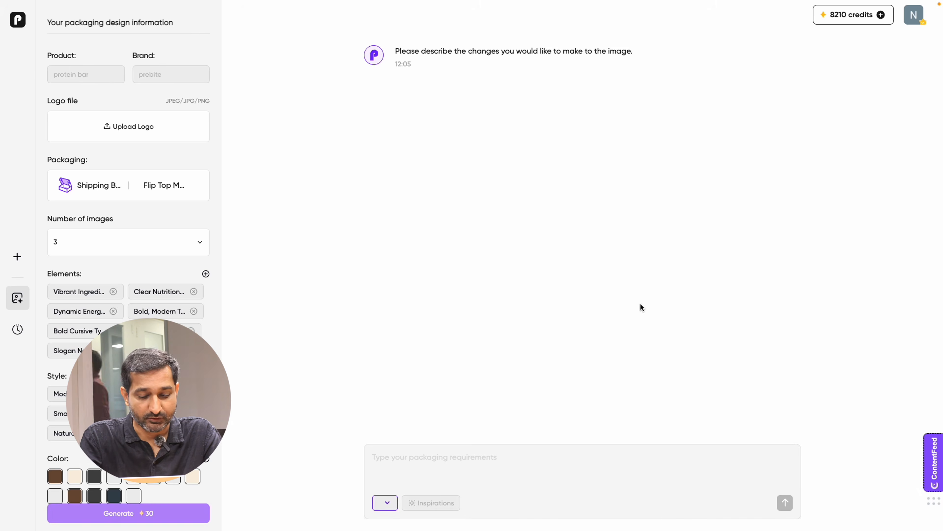
{"action": "left_click", "coordinate": [405, 459]}
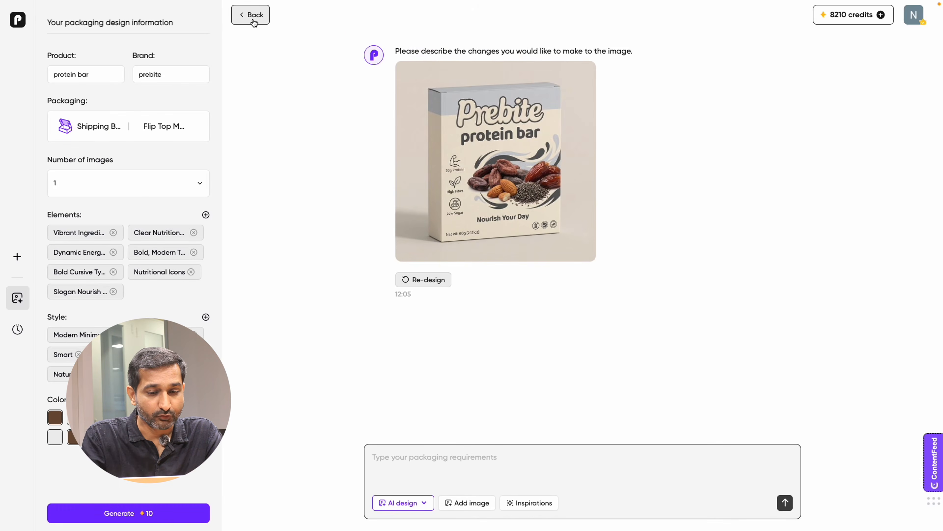
{"action": "left_click", "coordinate": [254, 20]}
{"action": "scroll", "coordinate": [662, 242], "scroll_direction": "up", "scroll_amount": 5}
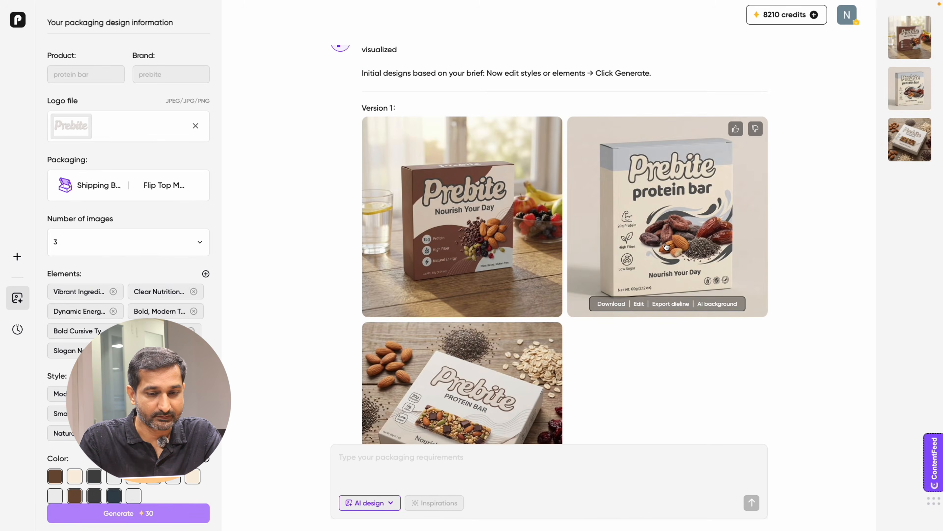
Step: Choose the tuck end software box dieline as the mockup for the second design
{"action": "scroll", "coordinate": [665, 245], "scroll_direction": "down", "scroll_amount": 5}
{"action": "scroll", "coordinate": [665, 245], "scroll_direction": "up", "scroll_amount": 2}
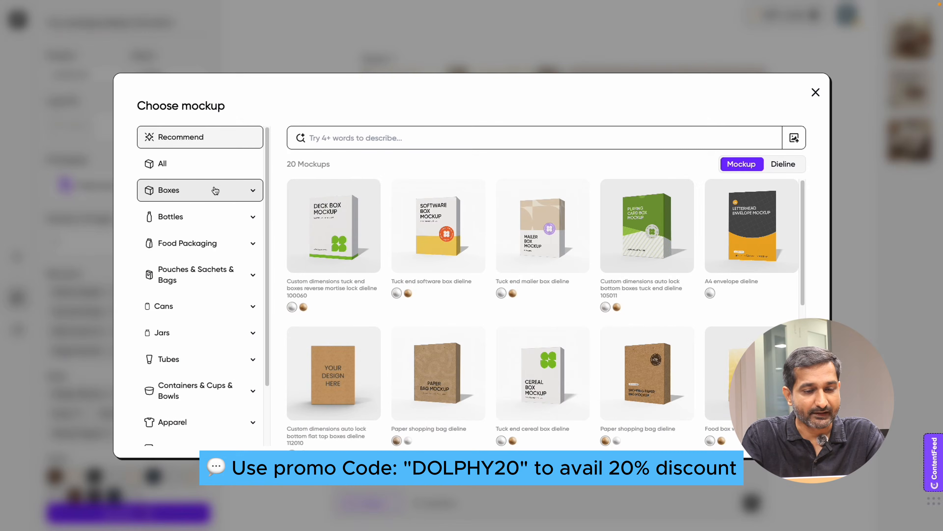
{"action": "left_click", "coordinate": [251, 191]}
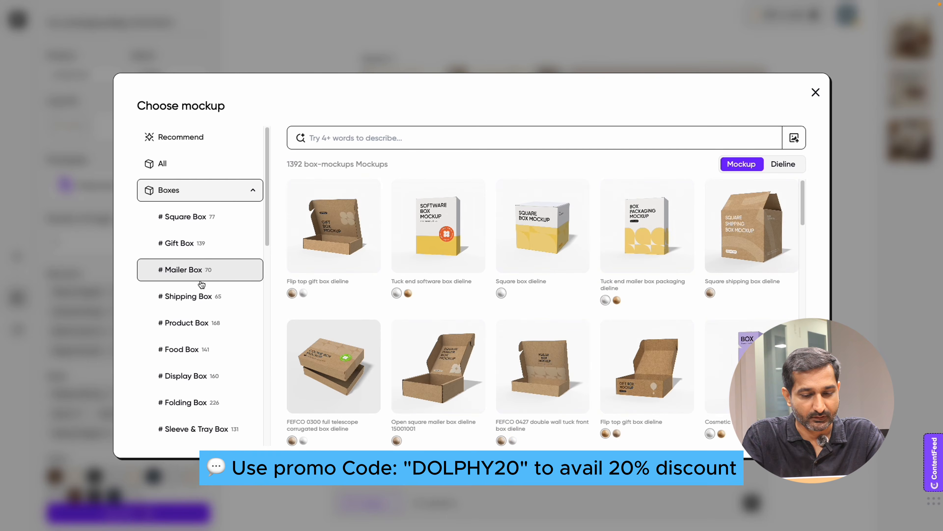
{"action": "left_click", "coordinate": [251, 190]}
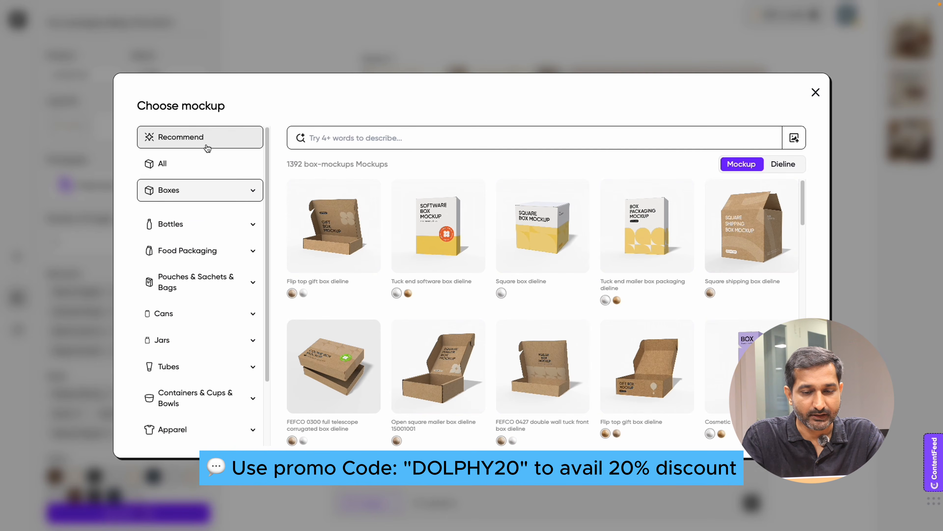
{"action": "left_click", "coordinate": [207, 145]}
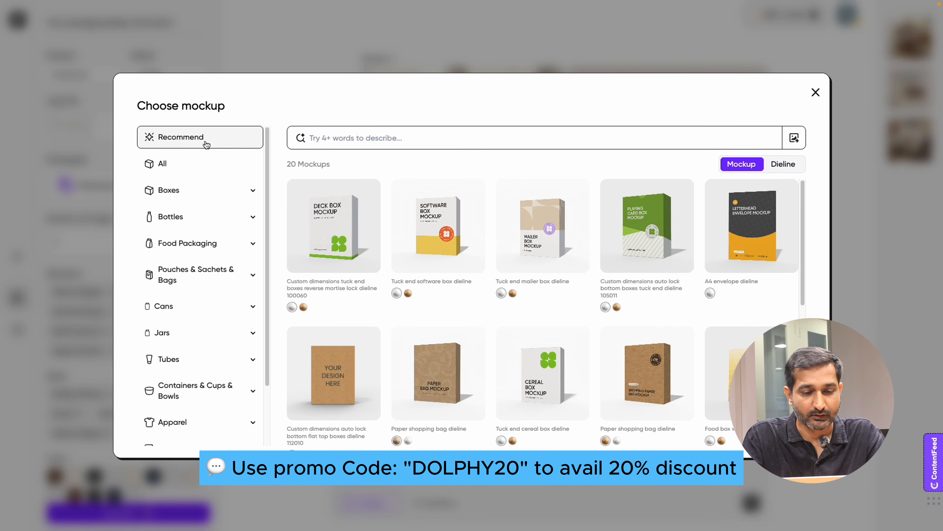
{"action": "scroll", "coordinate": [538, 260], "scroll_direction": "down", "scroll_amount": 8}
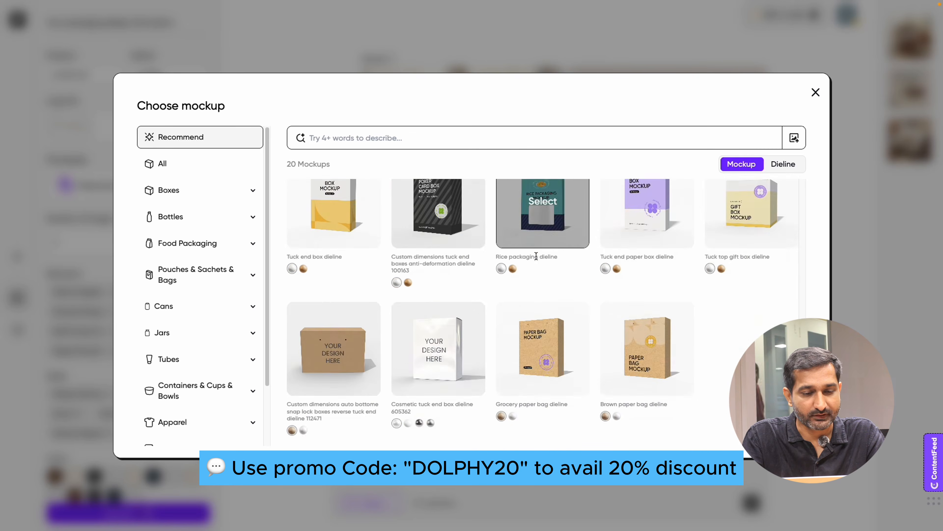
{"action": "scroll", "coordinate": [538, 260], "scroll_direction": "up", "scroll_amount": 8}
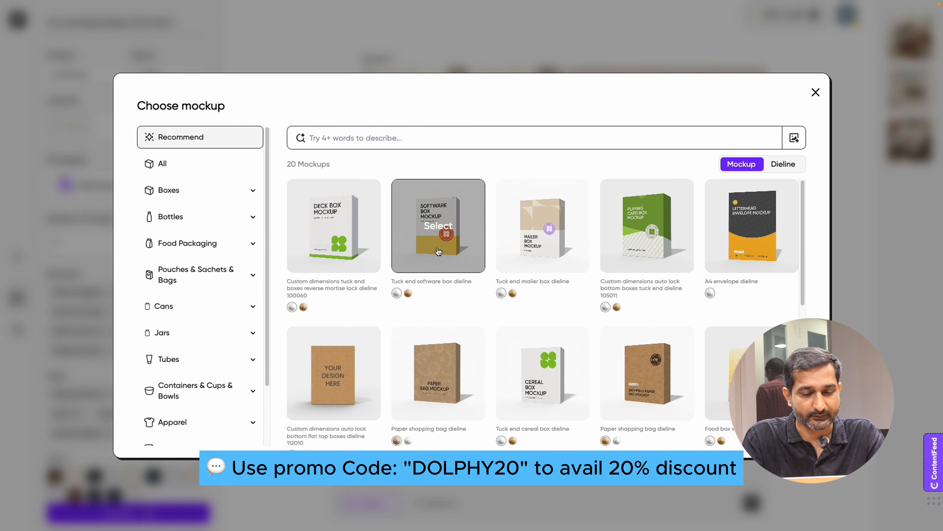
{"action": "left_click", "coordinate": [439, 252]}
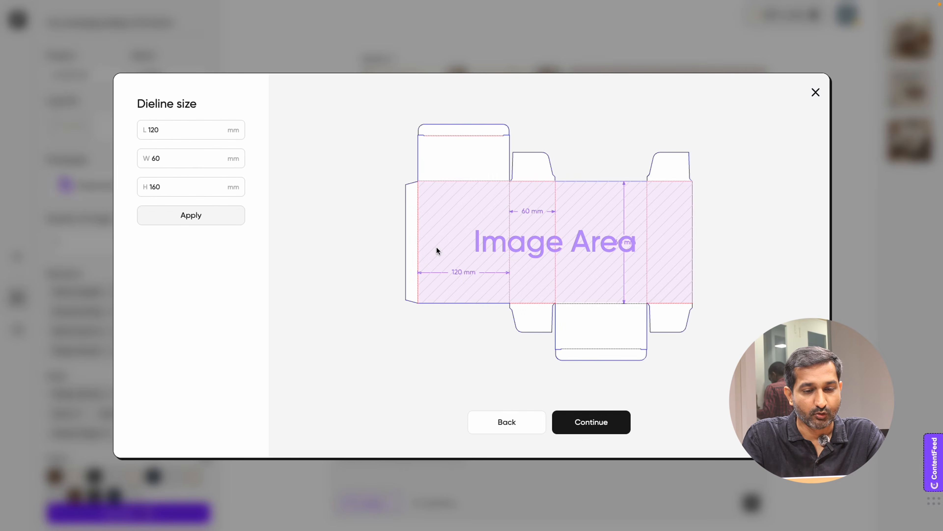
Step: Apply the dieline size of 120 × 60 × 160 mm and continue to the editor
{"action": "left_click_drag", "start_coordinate": [207, 106], "coordinate": [127, 102]}
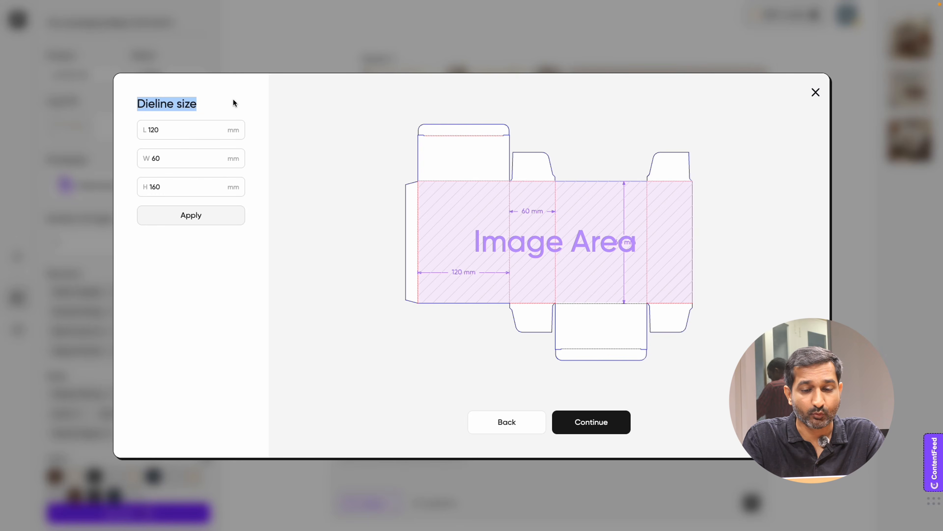
{"action": "left_click", "coordinate": [223, 105]}
{"action": "left_click", "coordinate": [174, 128]}
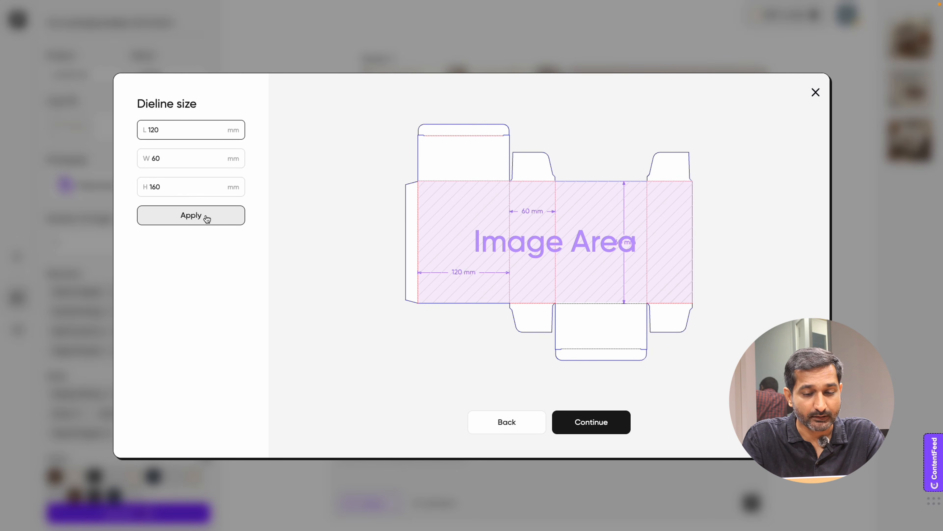
{"action": "left_click", "coordinate": [610, 426]}
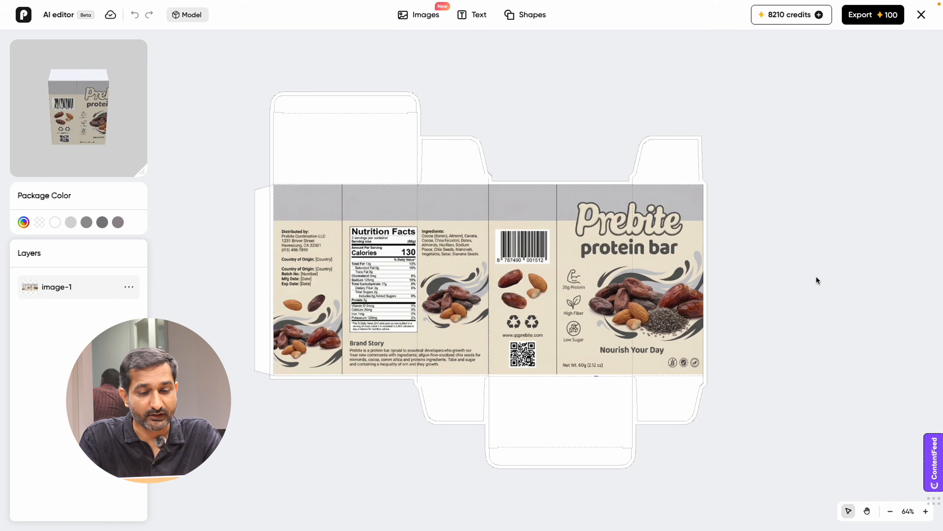
Step: Shift the artwork image left so the front design sits on the box's front panel
{"action": "left_click", "coordinate": [679, 267]}
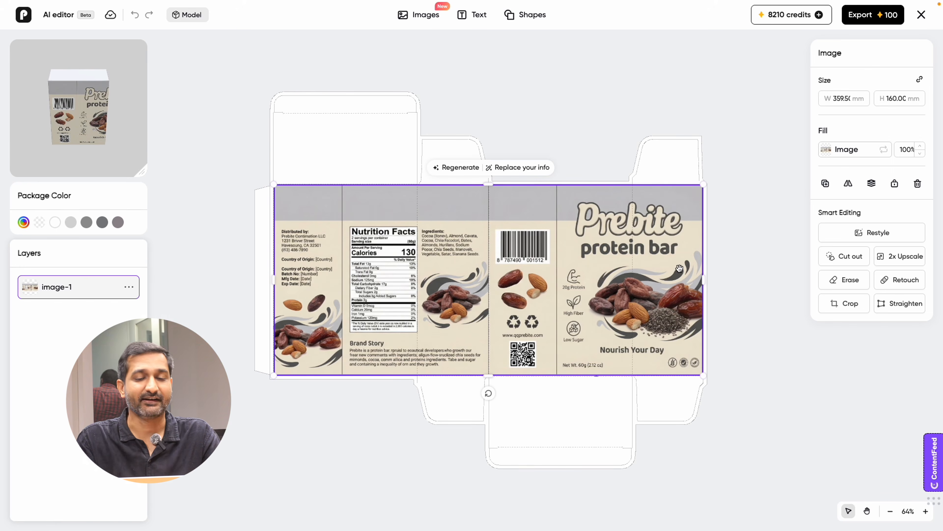
{"action": "left_click", "coordinate": [735, 256]}
{"action": "left_click_drag", "start_coordinate": [111, 140], "coordinate": [59, 113]}
{"action": "left_click_drag", "start_coordinate": [658, 256], "coordinate": [589, 256]}
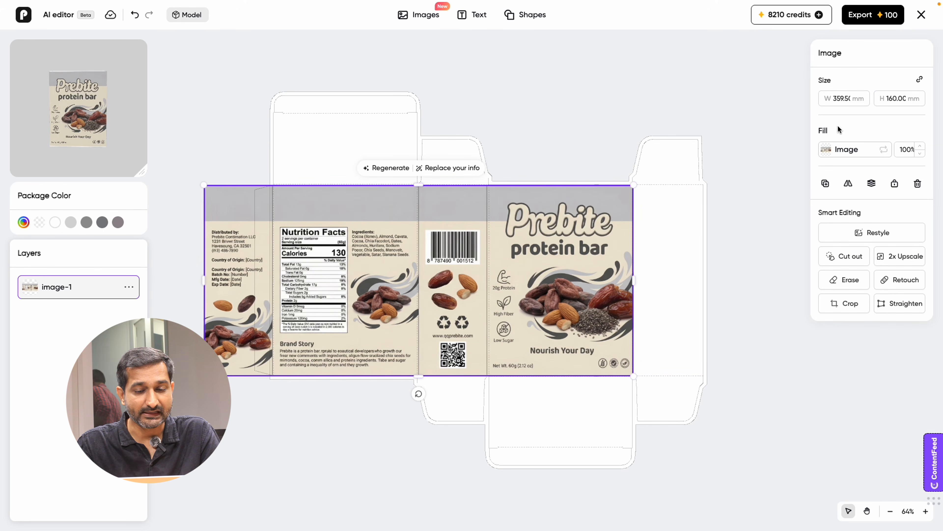
Step: Duplicate the artwork image layer
{"action": "left_click", "coordinate": [849, 184]}
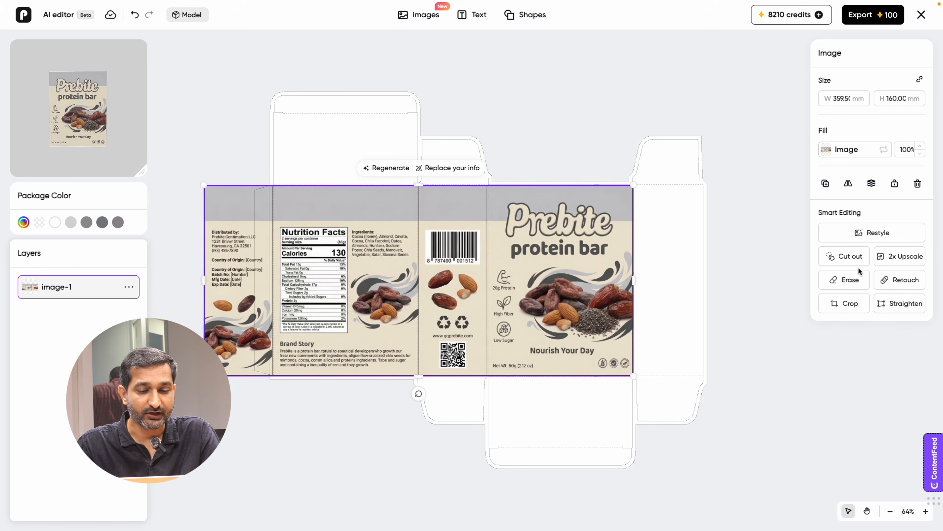
{"action": "left_click", "coordinate": [824, 184]}
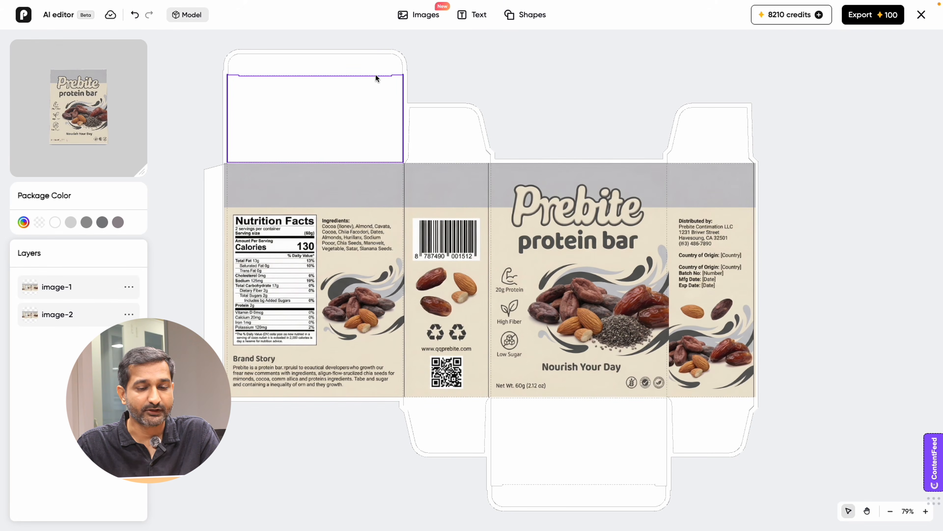
Step: Select the top flap and browse the image, text and shape libraries
{"action": "left_click", "coordinate": [297, 114]}
{"action": "left_click", "coordinate": [272, 58]}
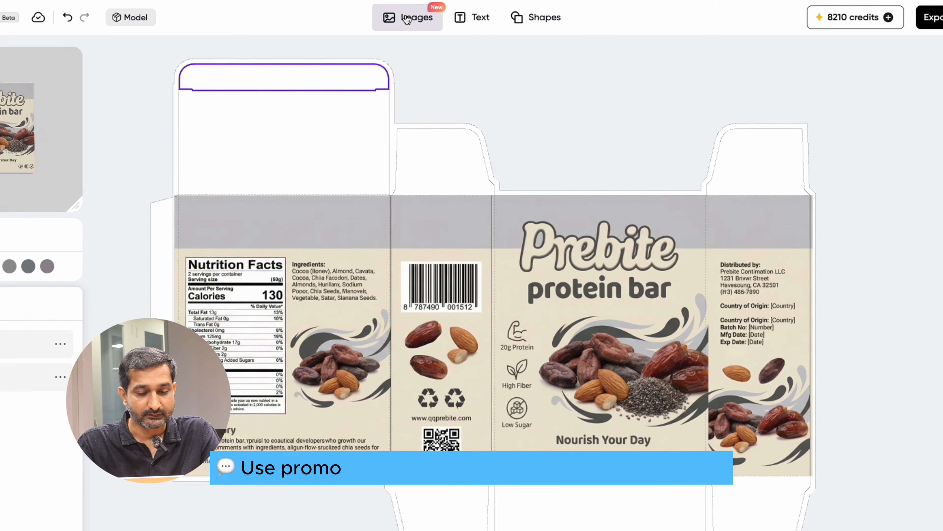
{"action": "left_click", "coordinate": [418, 16]}
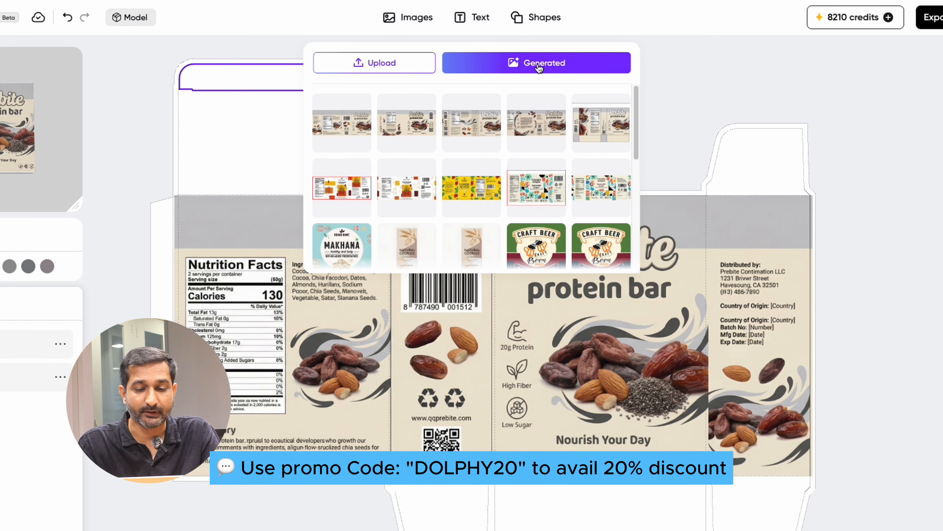
{"action": "left_click", "coordinate": [453, 18]}
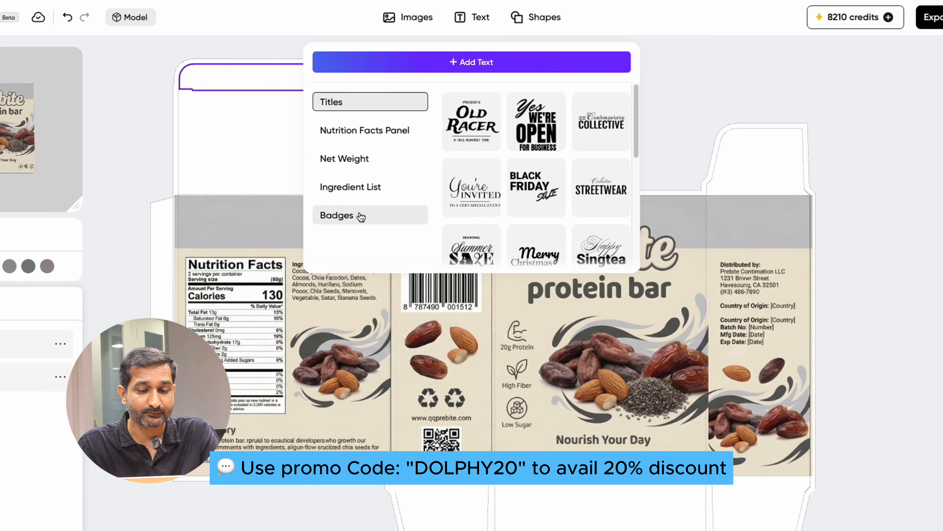
{"action": "scroll", "coordinate": [502, 191], "scroll_direction": "down", "scroll_amount": 5}
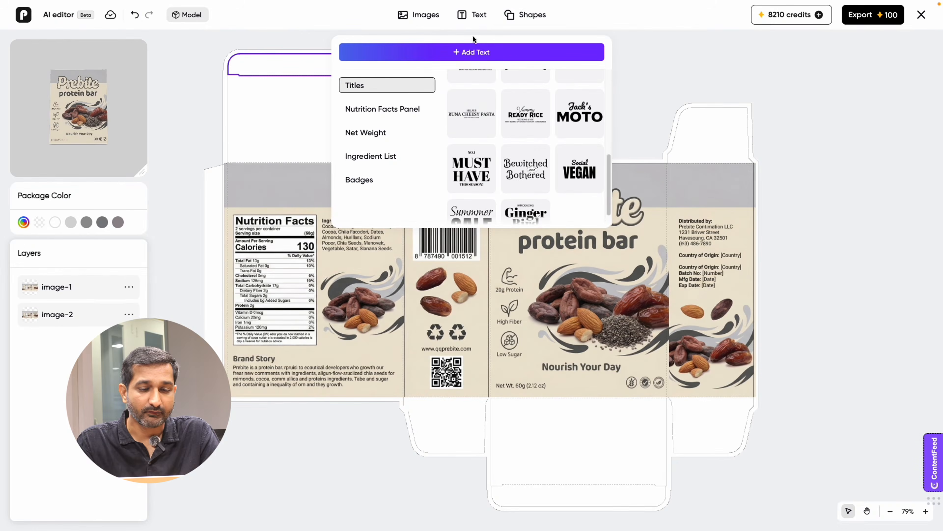
{"action": "left_click", "coordinate": [532, 15]}
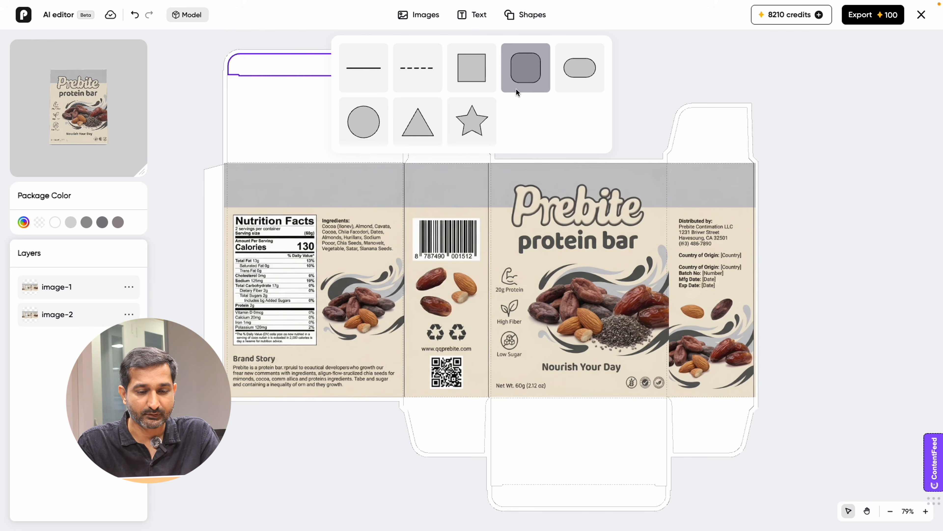
{"action": "left_click", "coordinate": [263, 44]}
Step: Set the package color to the artwork's cream tone #ede5d2 using the eyedropper
{"action": "left_click_drag", "start_coordinate": [72, 101], "coordinate": [75, 106]}
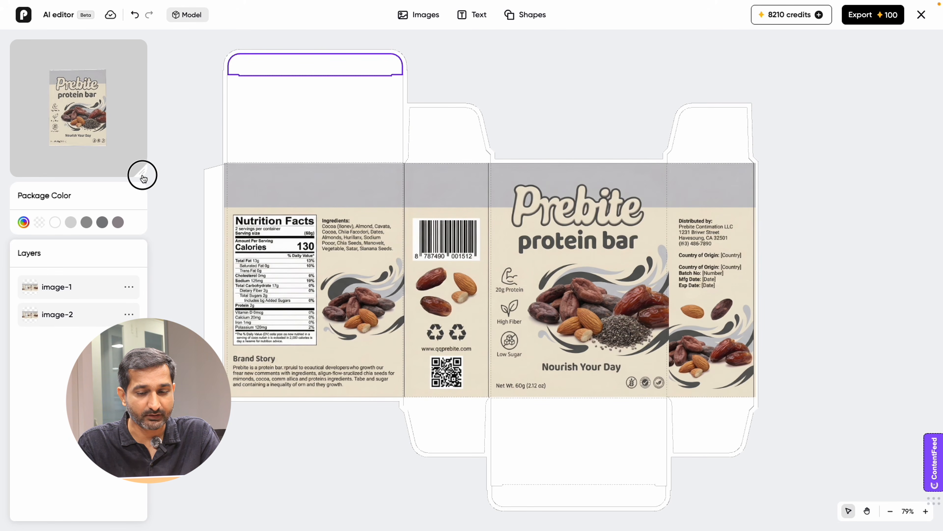
{"action": "mouse_move", "coordinate": [143, 178]}
{"action": "left_mouse_down"}
{"action": "mouse_move", "coordinate": [196, 231]}
{"action": "mouse_move", "coordinate": [140, 168]}
{"action": "left_mouse_up"}
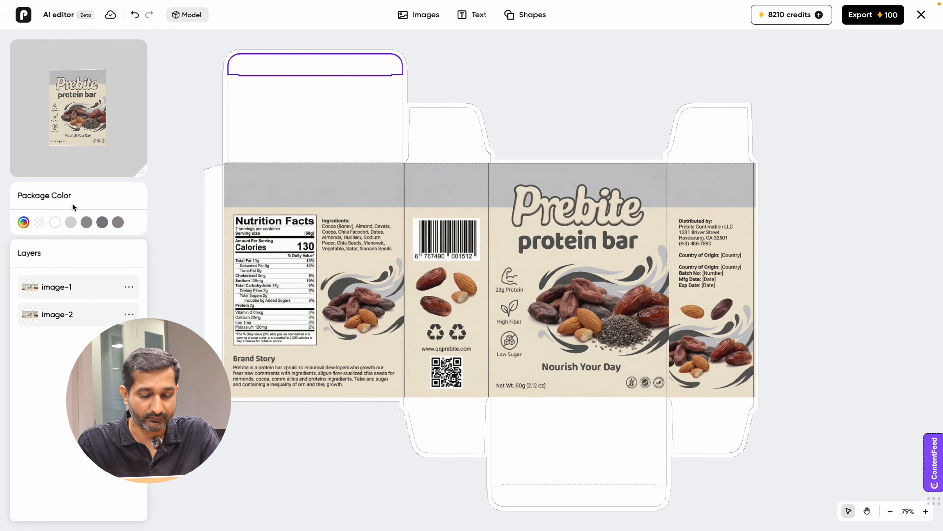
{"action": "left_click", "coordinate": [24, 222]}
{"action": "left_click", "coordinate": [252, 233]}
{"action": "left_click", "coordinate": [390, 211]}
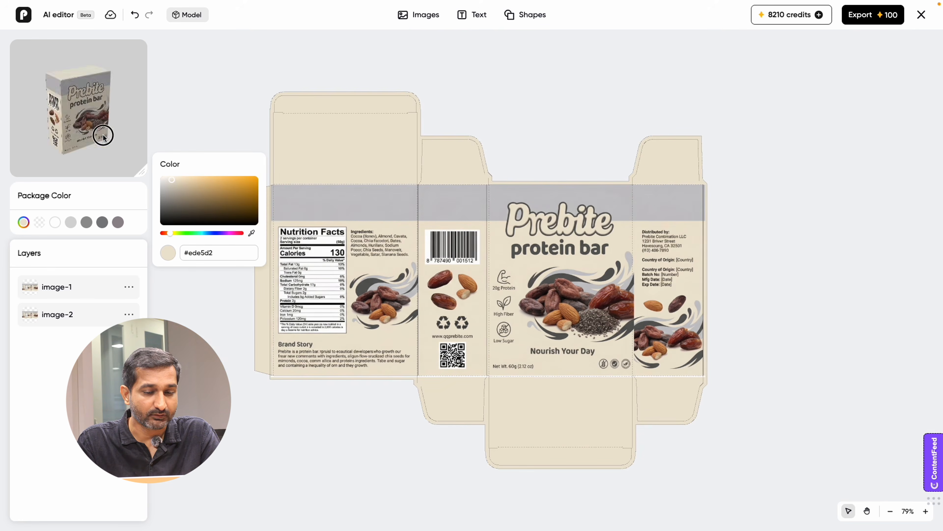
{"action": "left_click", "coordinate": [92, 136]}
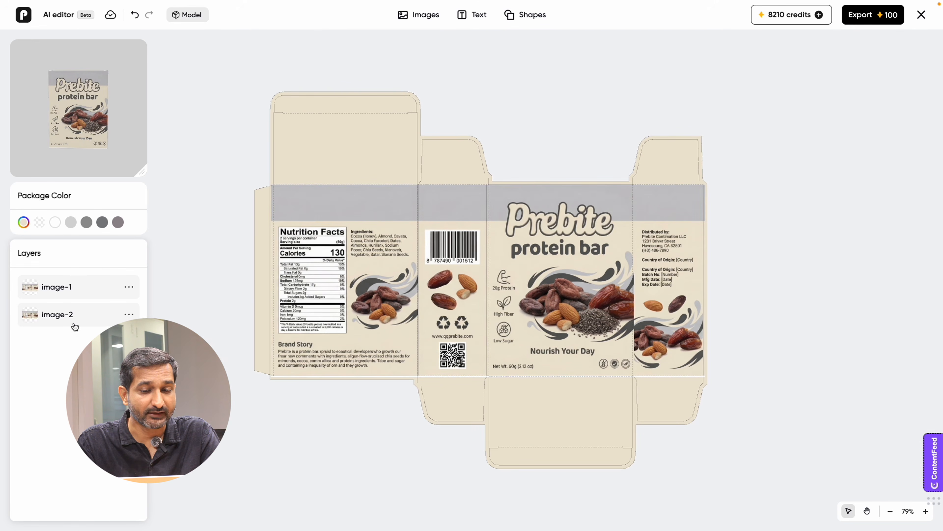
Step: Review the pages of the exported dieline PDF
{"action": "left_click", "coordinate": [510, 371]}
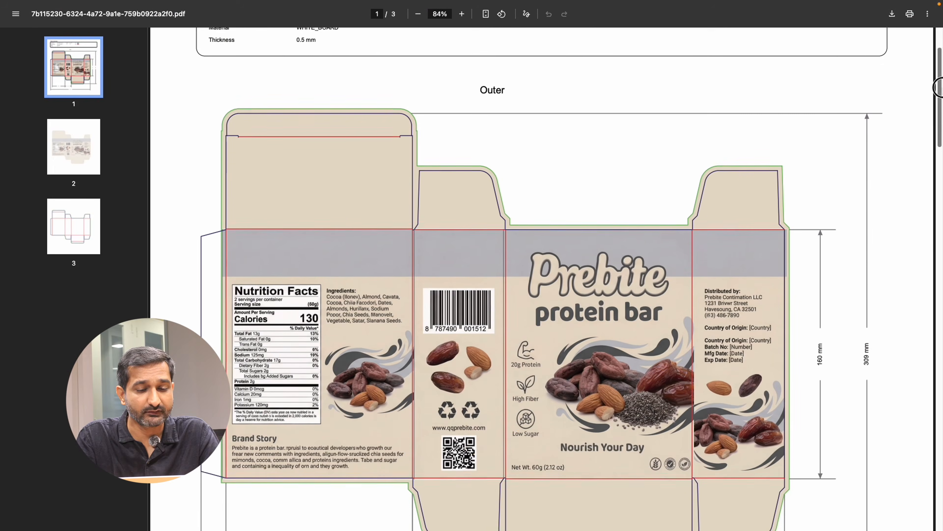
{"action": "left_click_drag", "start_coordinate": [938, 88], "coordinate": [938, 402]}
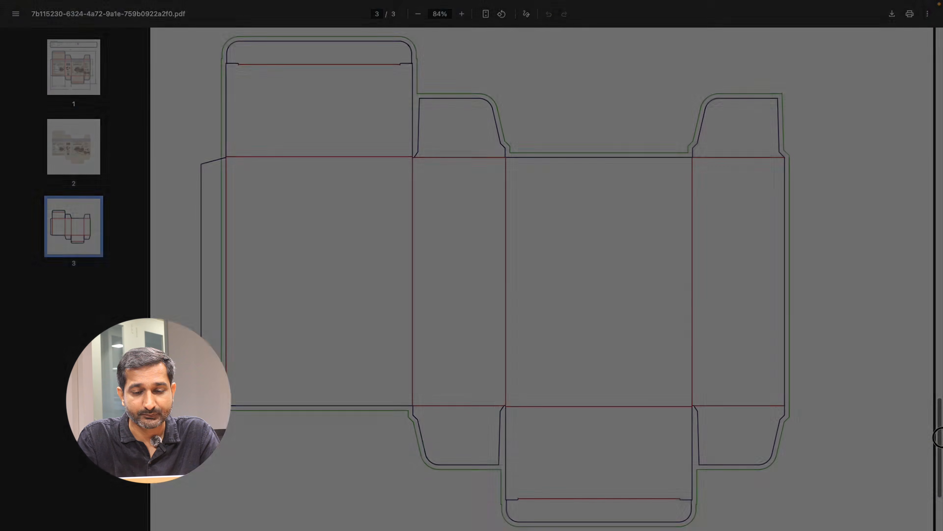